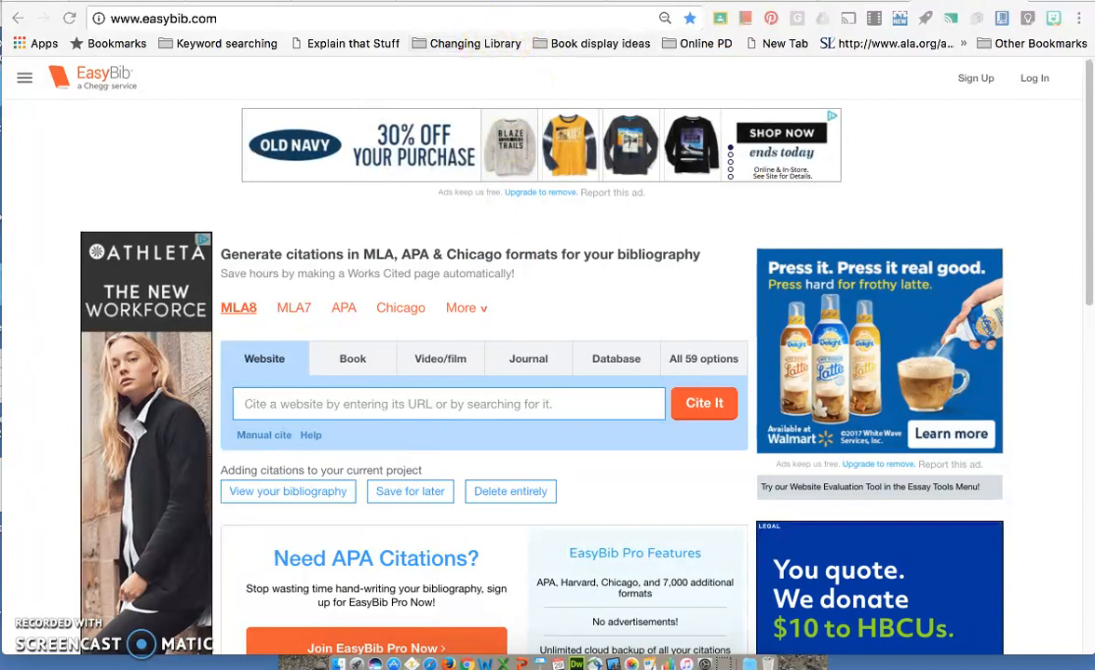
Step: Look up the New York Times article on Senator John Walsh's plagiarized paper in EasyBib as an MLA8 website source, using its pasted URL
click(549, 2)
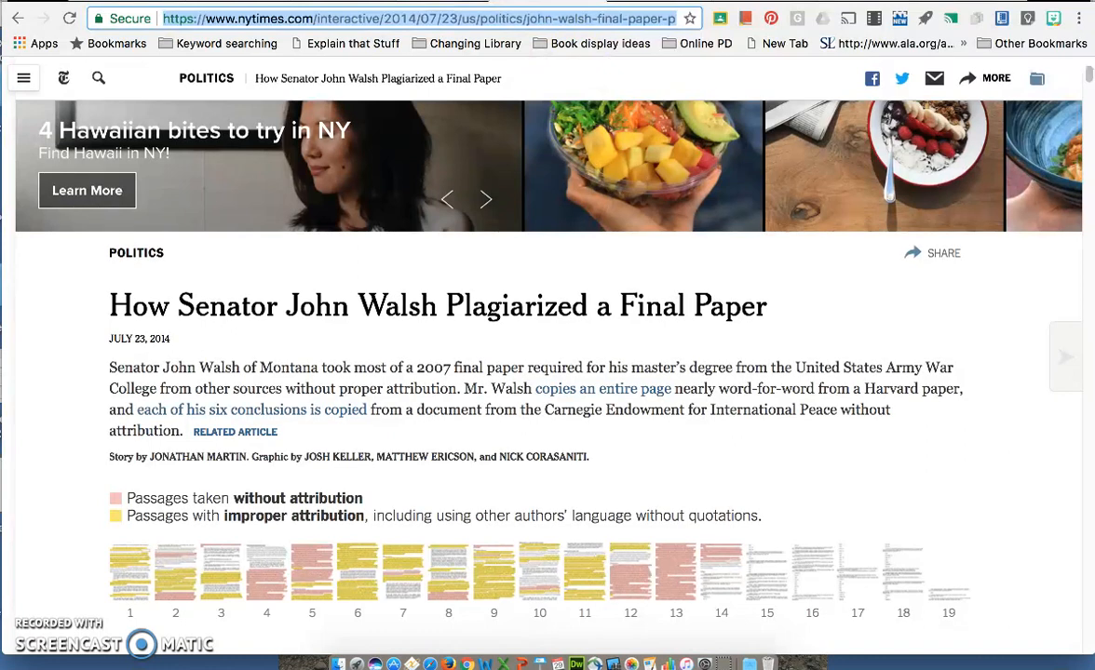
click(703, 2)
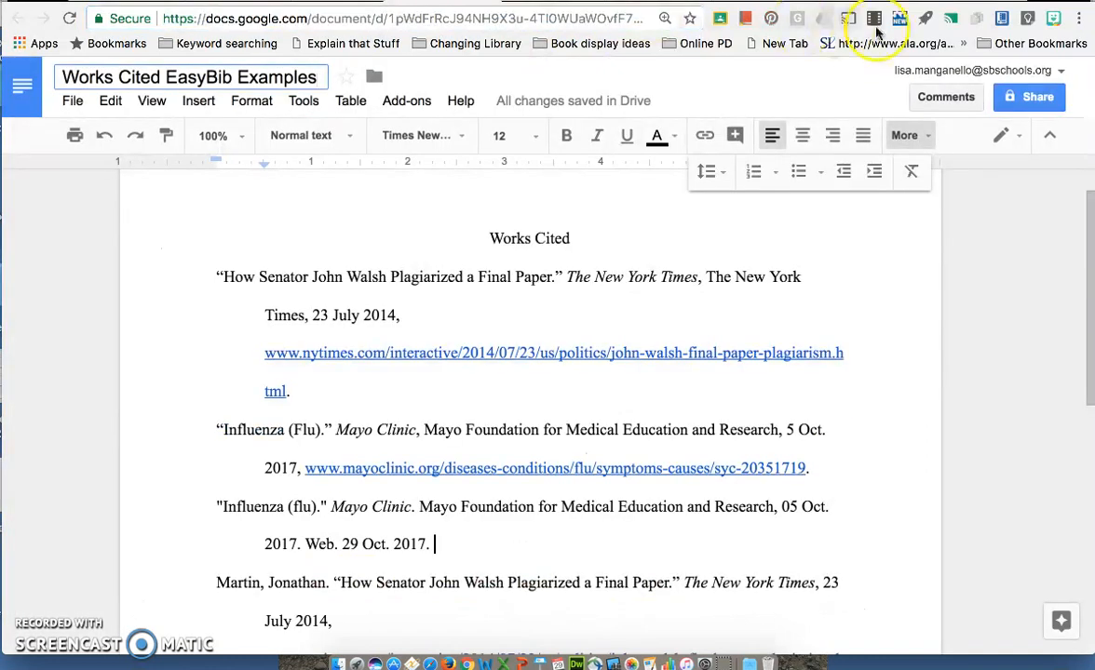
click(841, 2)
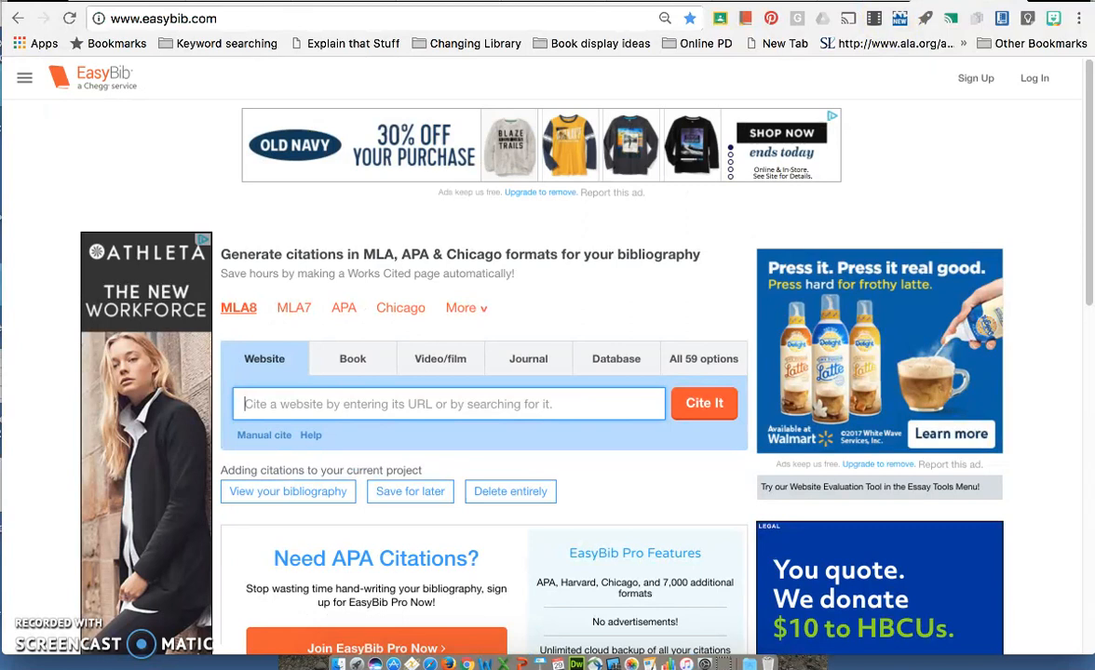
click(282, 408)
right_click(291, 407)
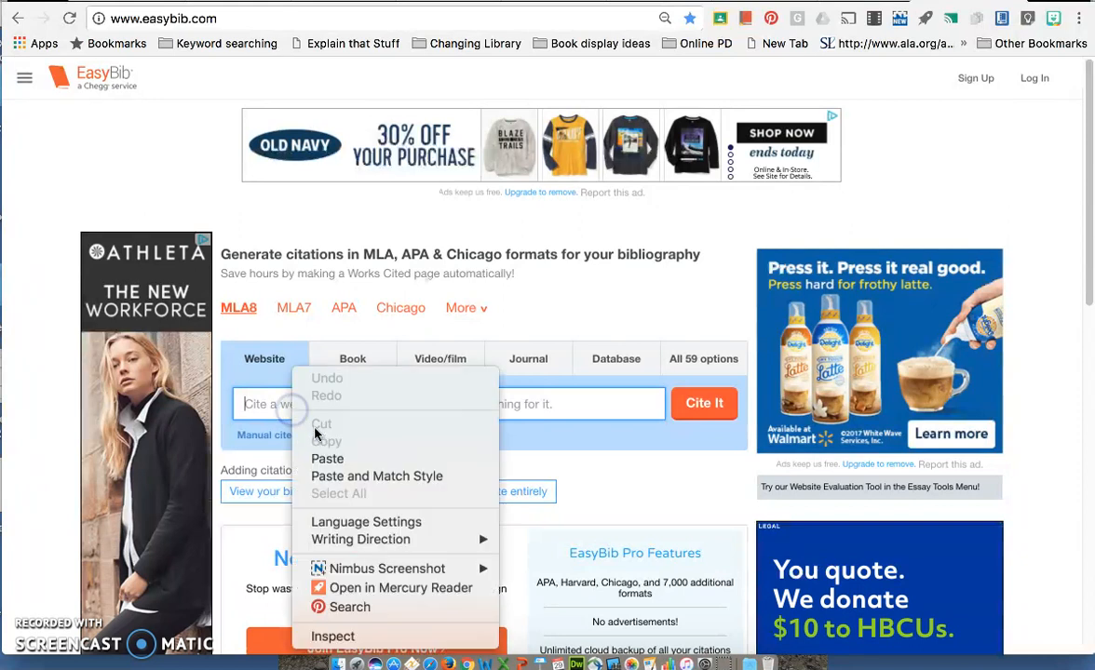
click(327, 460)
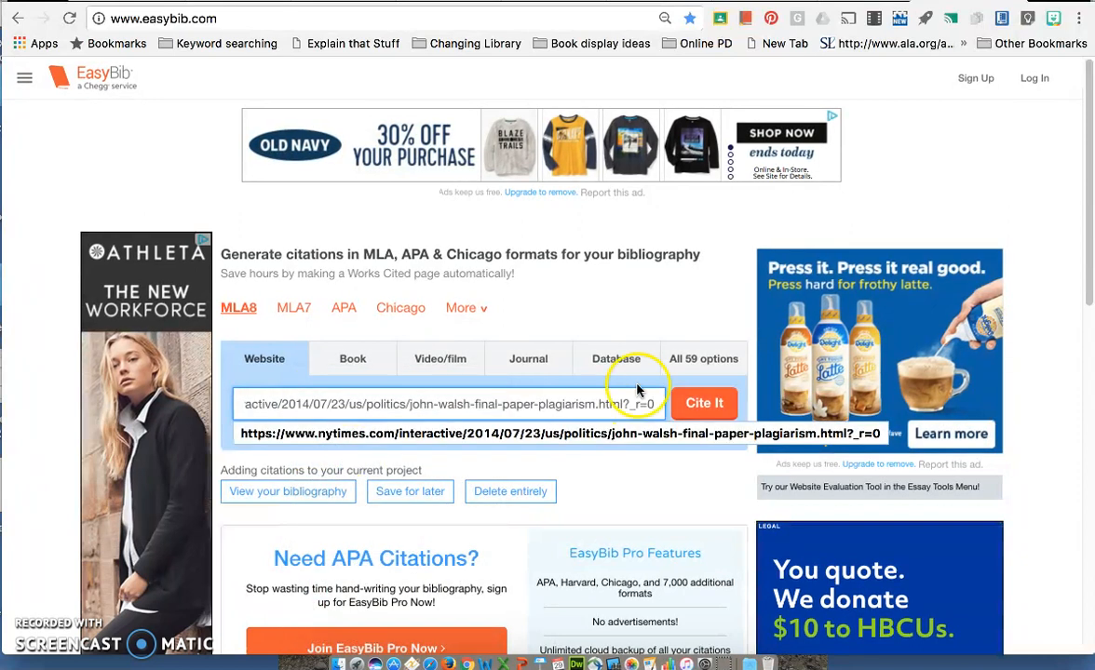
click(703, 410)
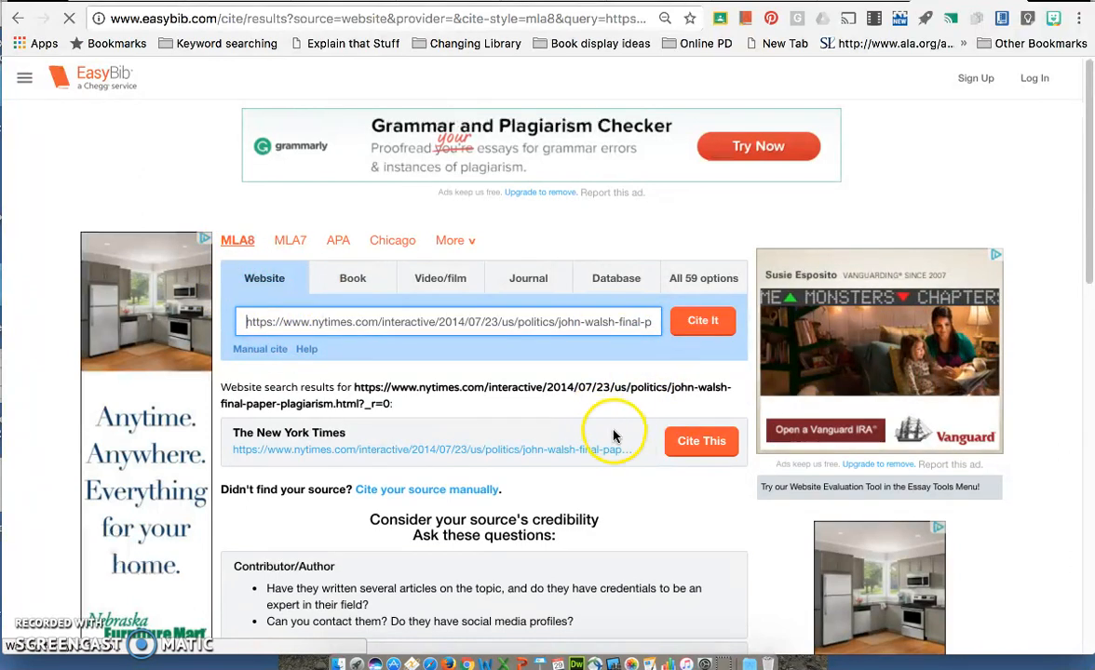
Step: Choose The New York Times result to cite and continue to the final step of the citation
click(700, 448)
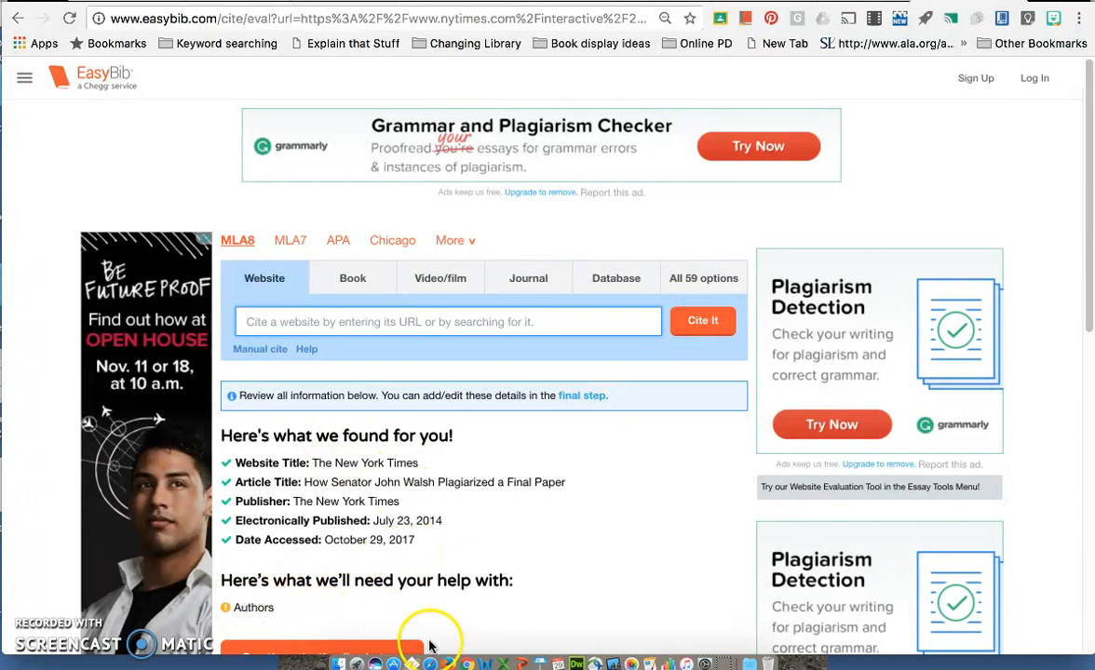
drag(1090, 130, 1087, 226)
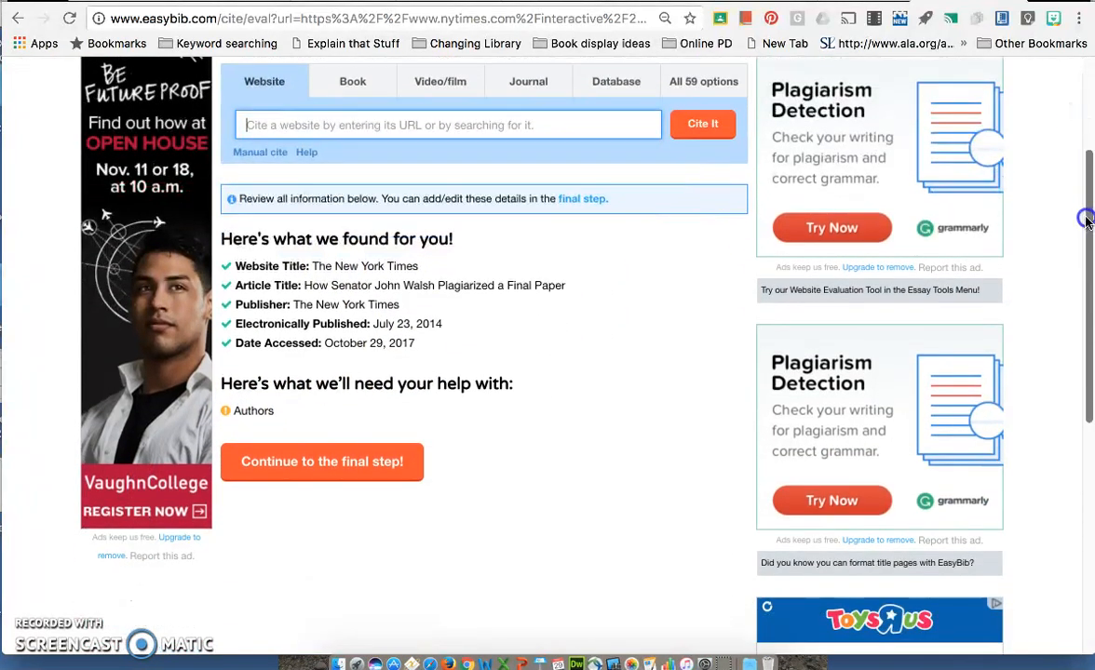
click(315, 462)
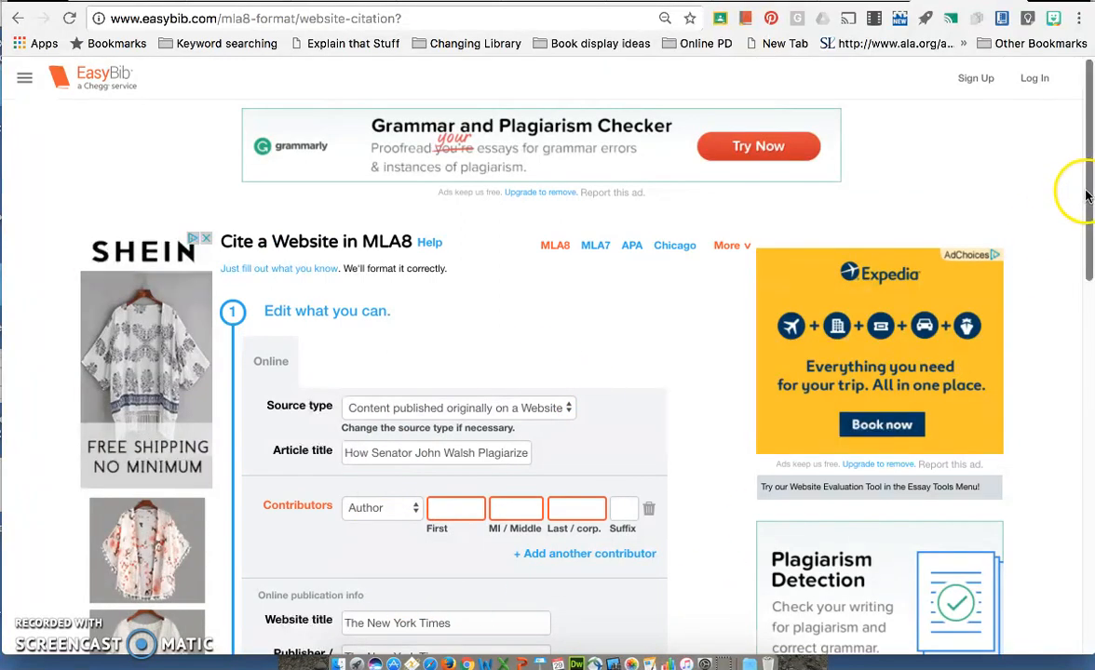
Step: Change the citation's source type to Online newspaper
scroll(1080, 194, down, 3)
scroll(547, 354, down, 3)
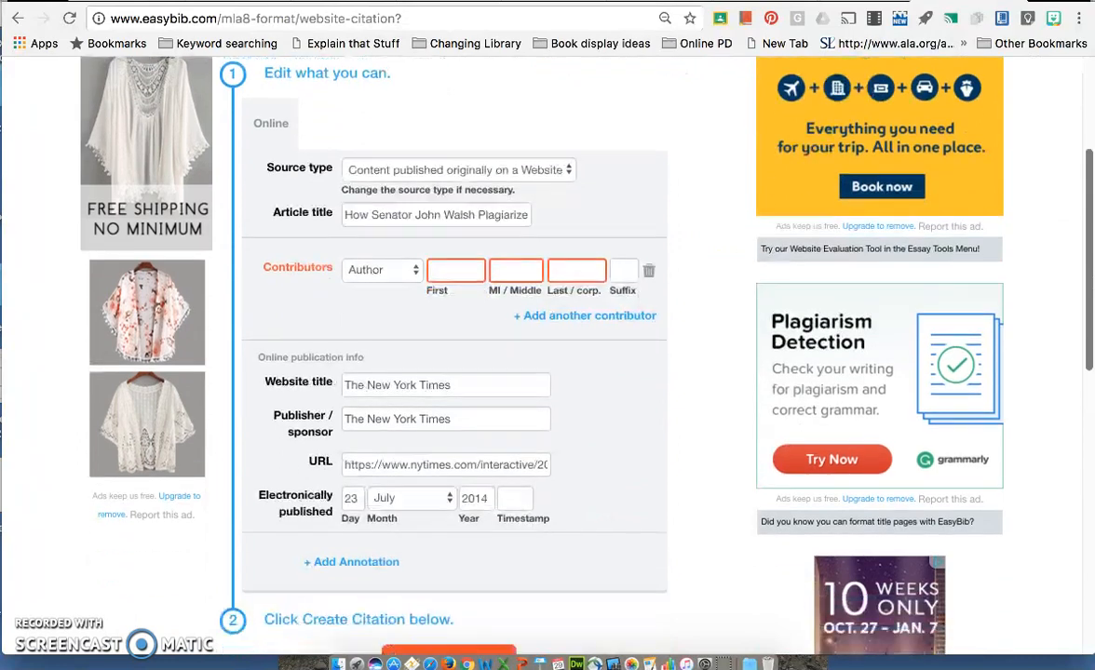
scroll(911, 270, up, 3)
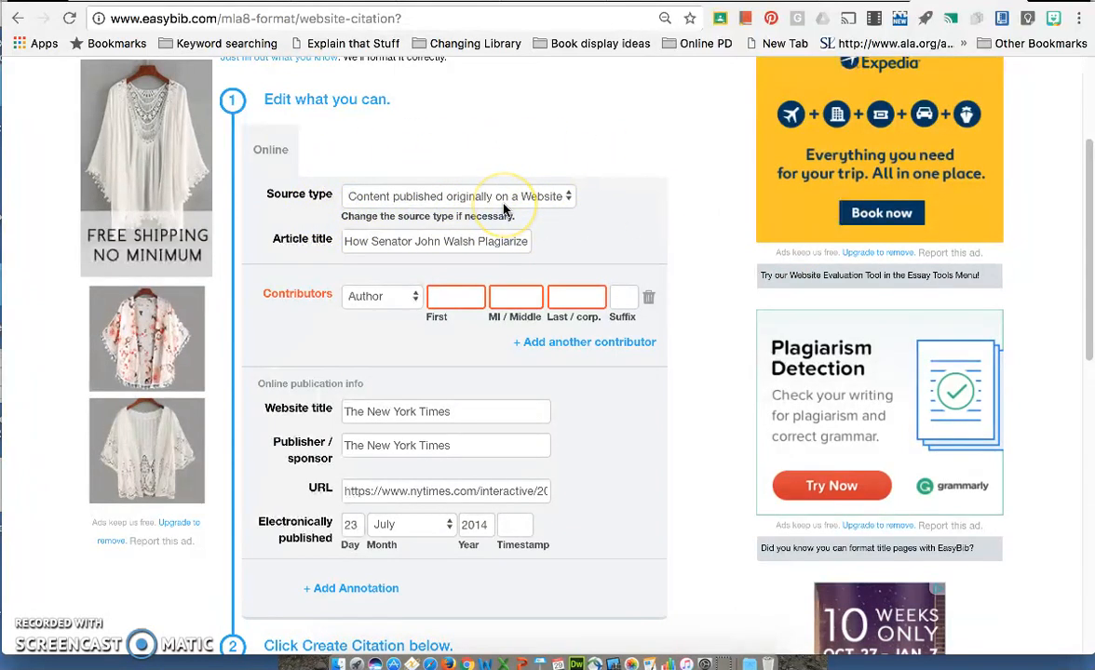
click(526, 199)
click(524, 201)
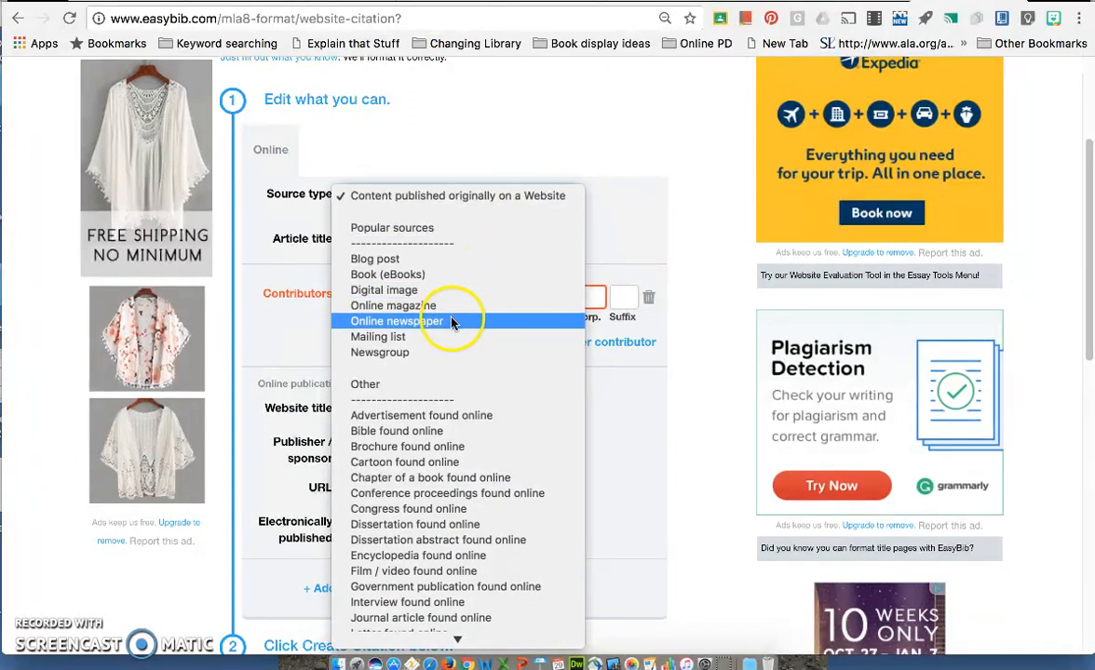
click(431, 324)
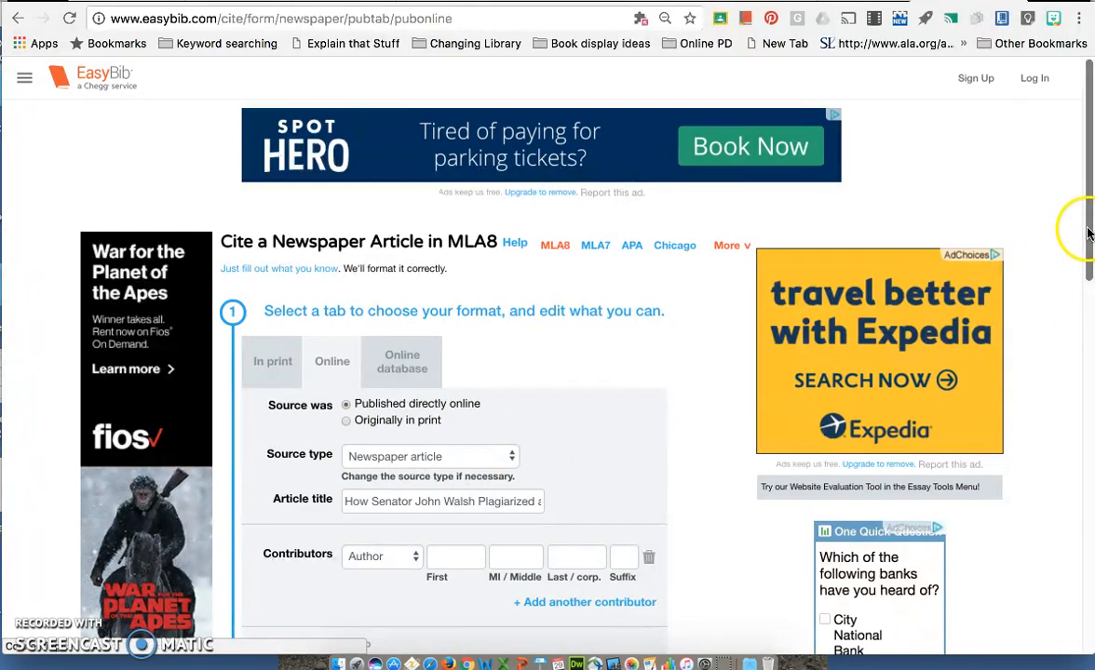
Step: Check the article for its writer and enter the author's first and last name as contributor, leaving the middle name empty
drag(1087, 233, 1087, 289)
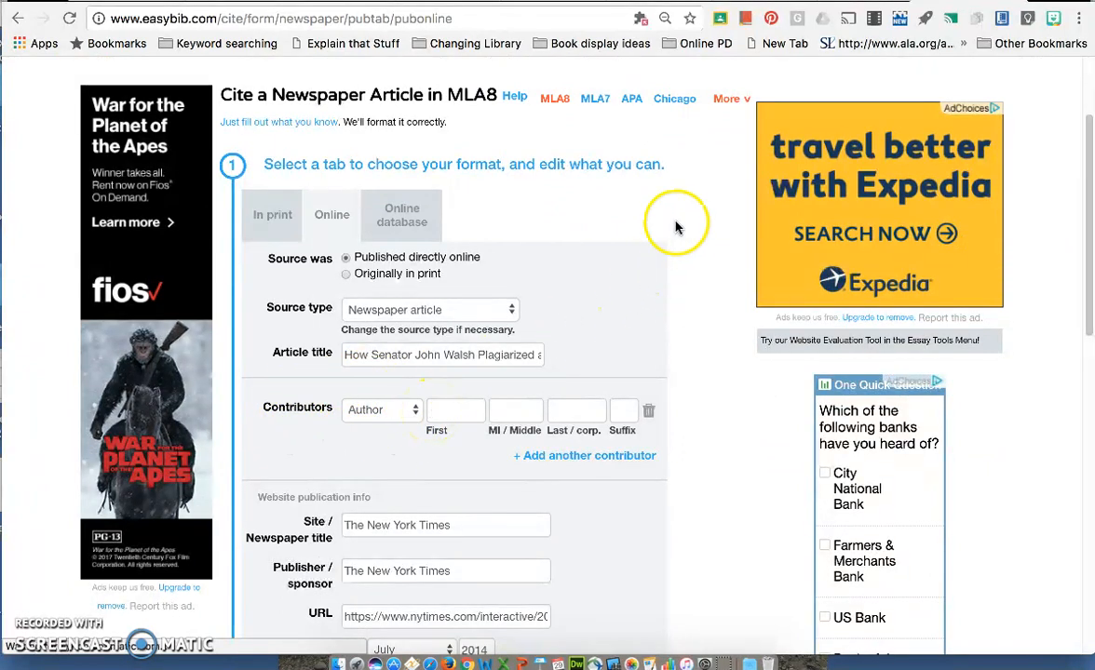
click(541, 1)
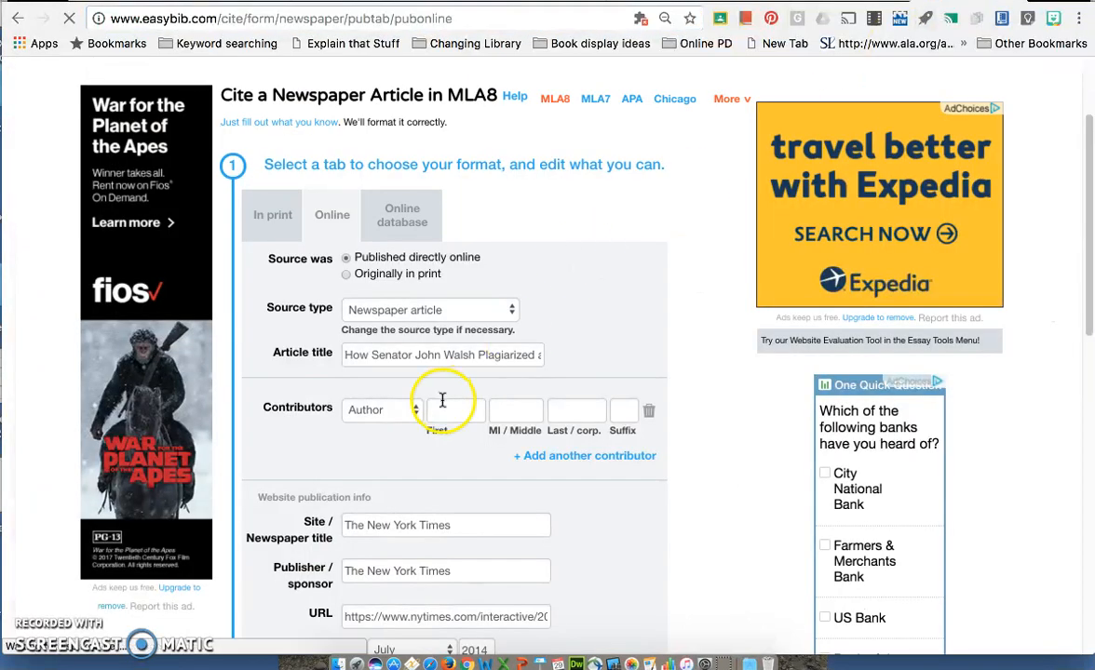
click(442, 400)
text(Jon)
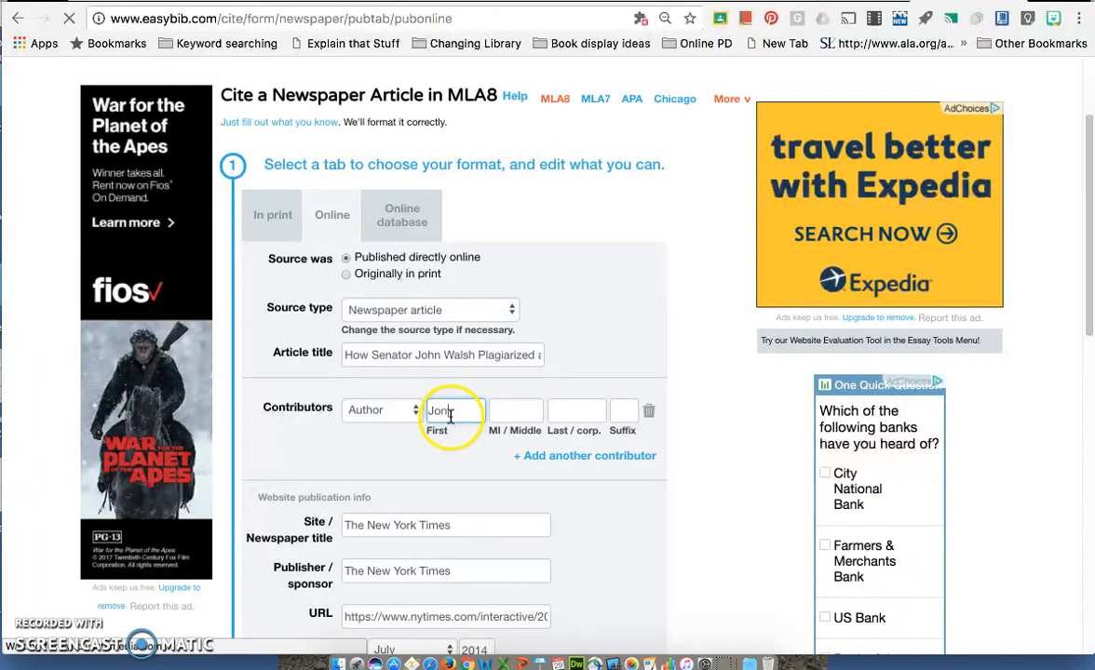
text(athan)
key(Tab)
key(Tab)
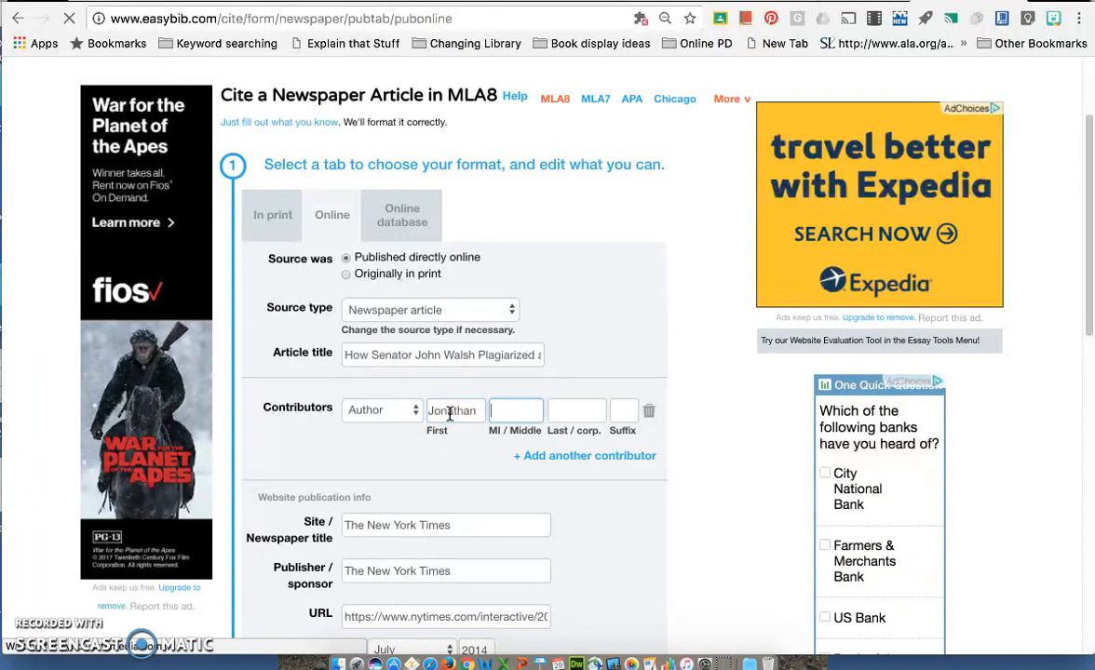
text(Martin)
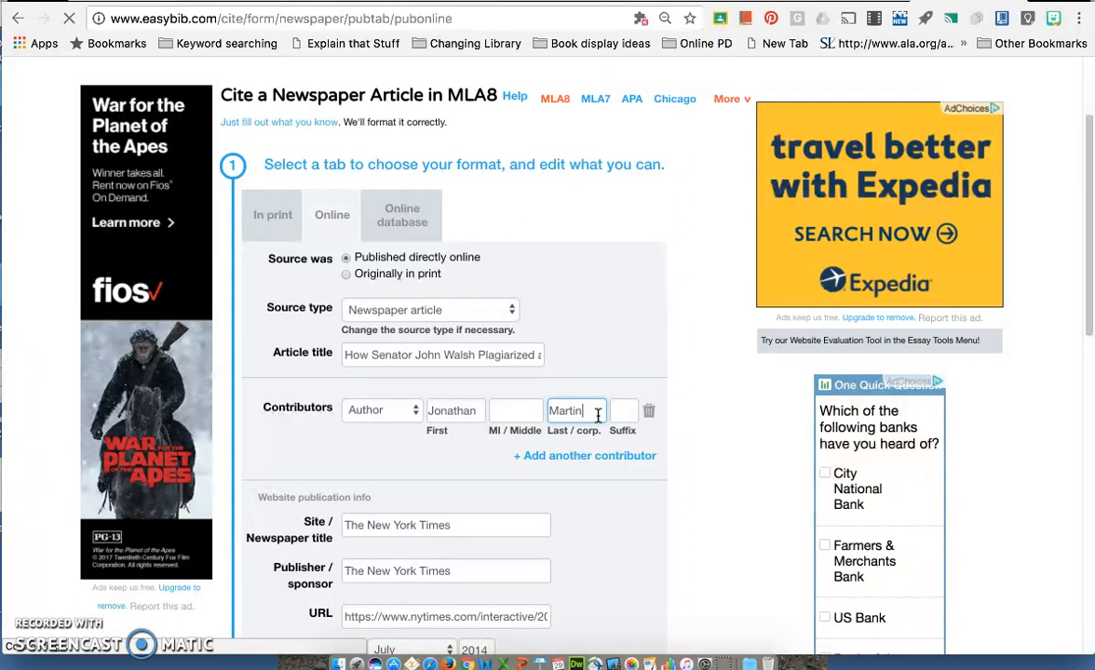
click(586, 410)
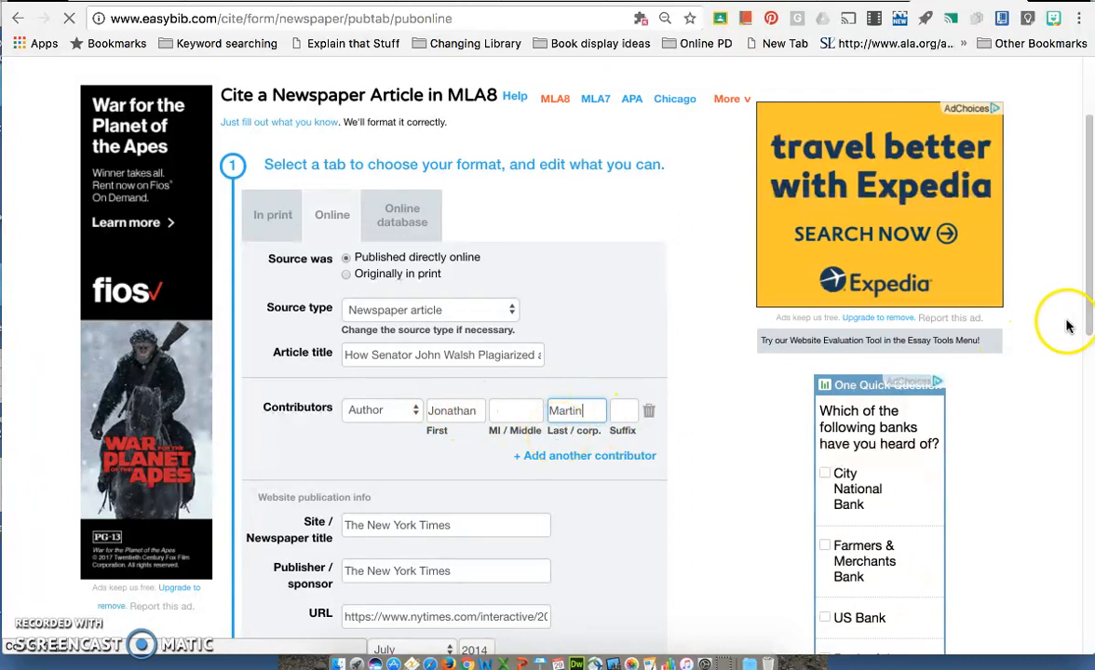
Step: Create the MLA8 newspaper citation from the completed form
drag(1087, 325, 1083, 416)
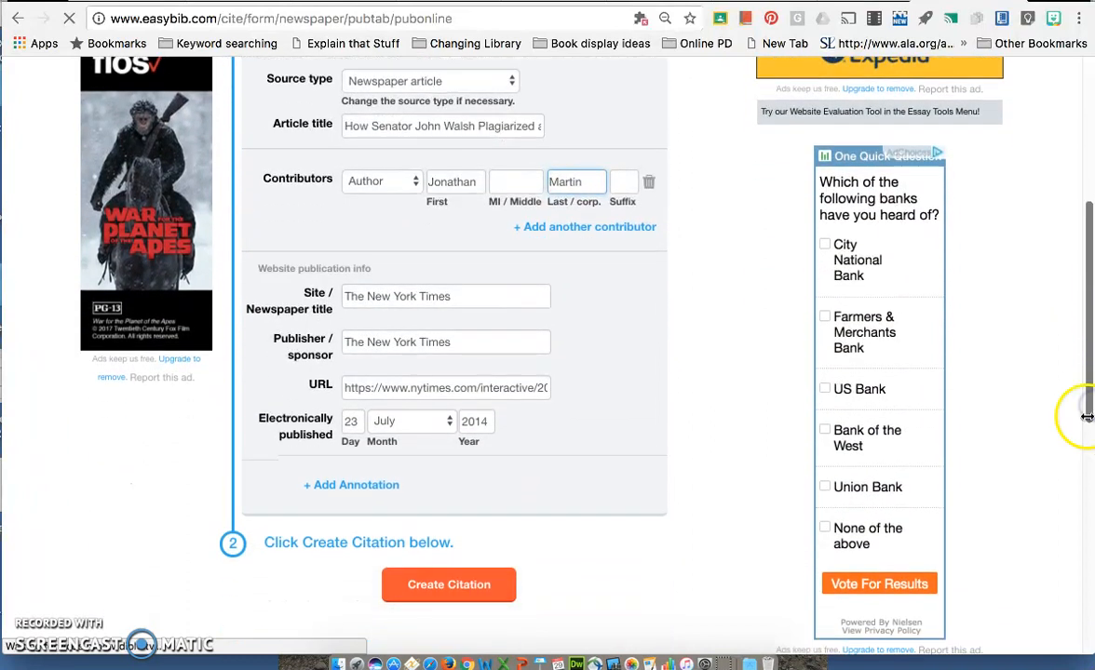
click(455, 586)
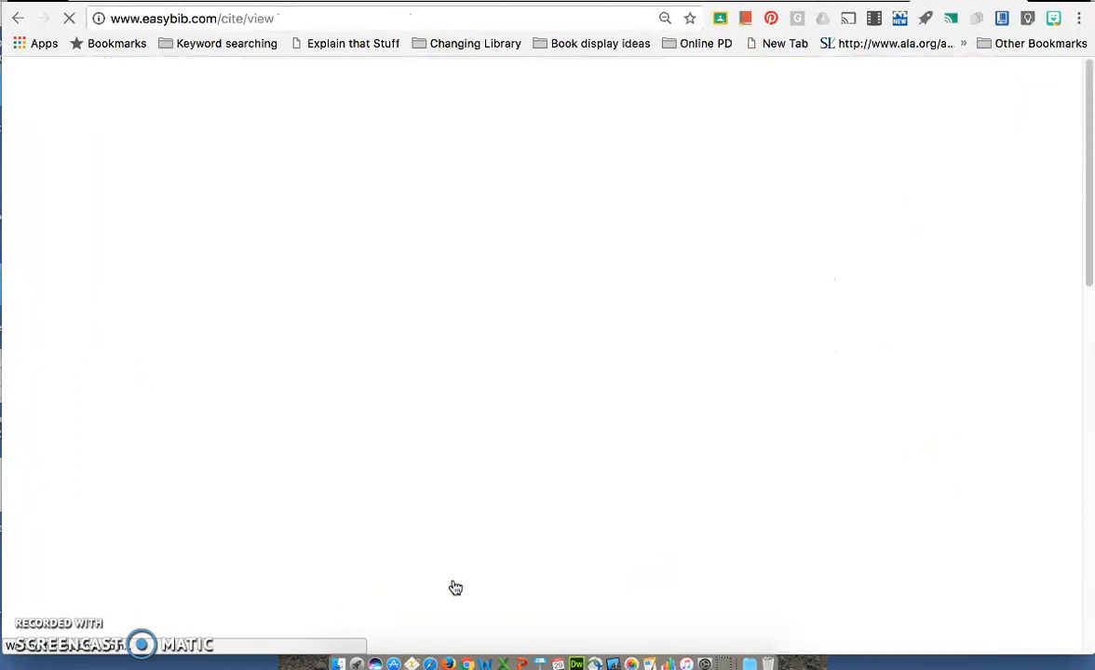
click(356, 462)
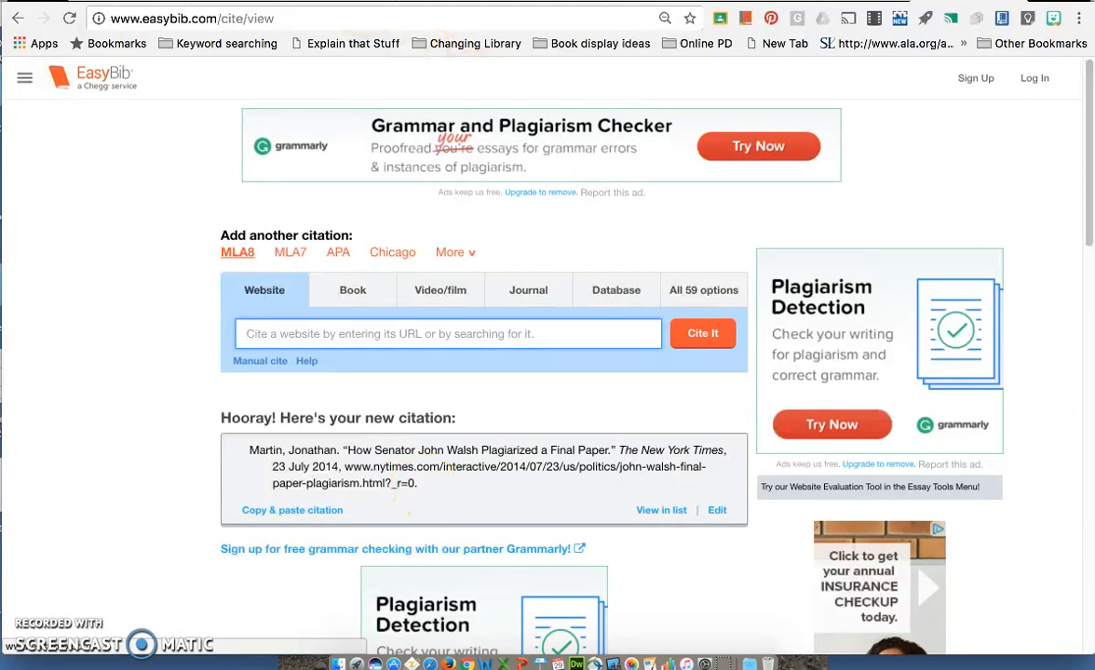
Step: Examine the New York Times entries in the Works Cited EasyBib Examples document, comparing the versions with and without an author
click(414, 2)
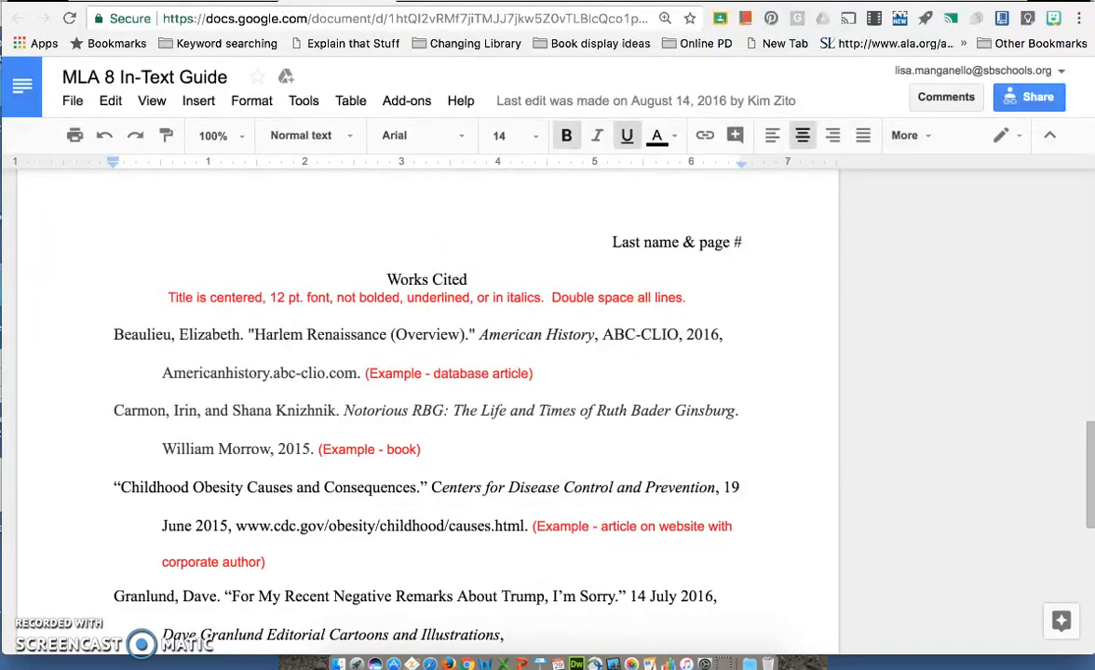
key(ctrl+Tab)
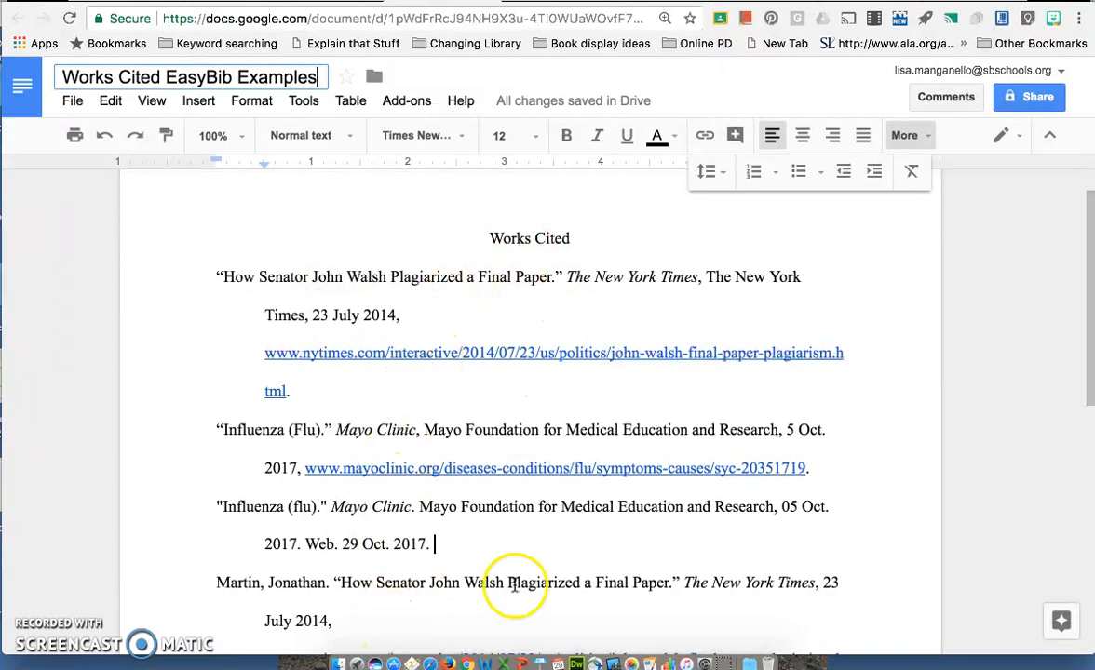
drag(1091, 361, 1089, 380)
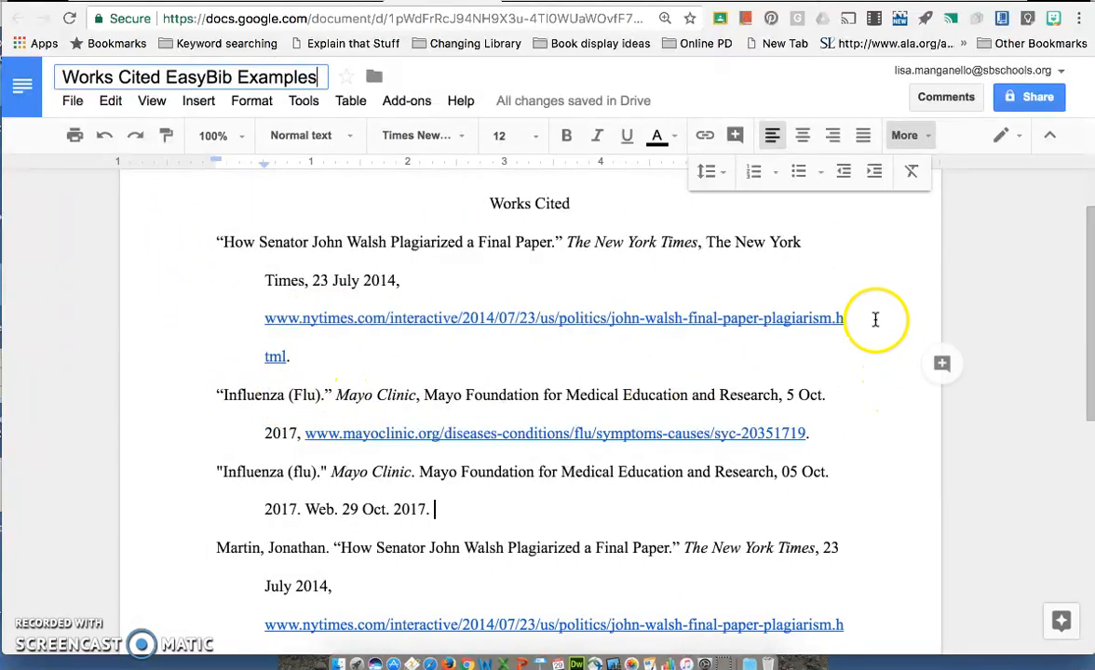
click(213, 239)
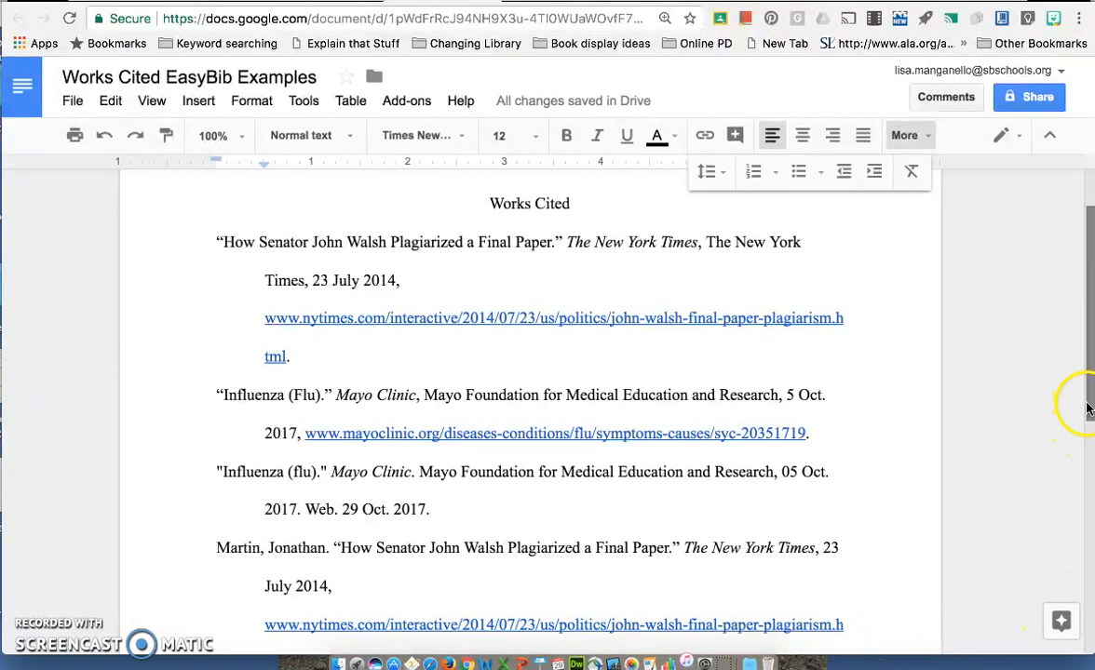
scroll(1086, 415, down, 1)
scroll(1086, 415, down, 1)
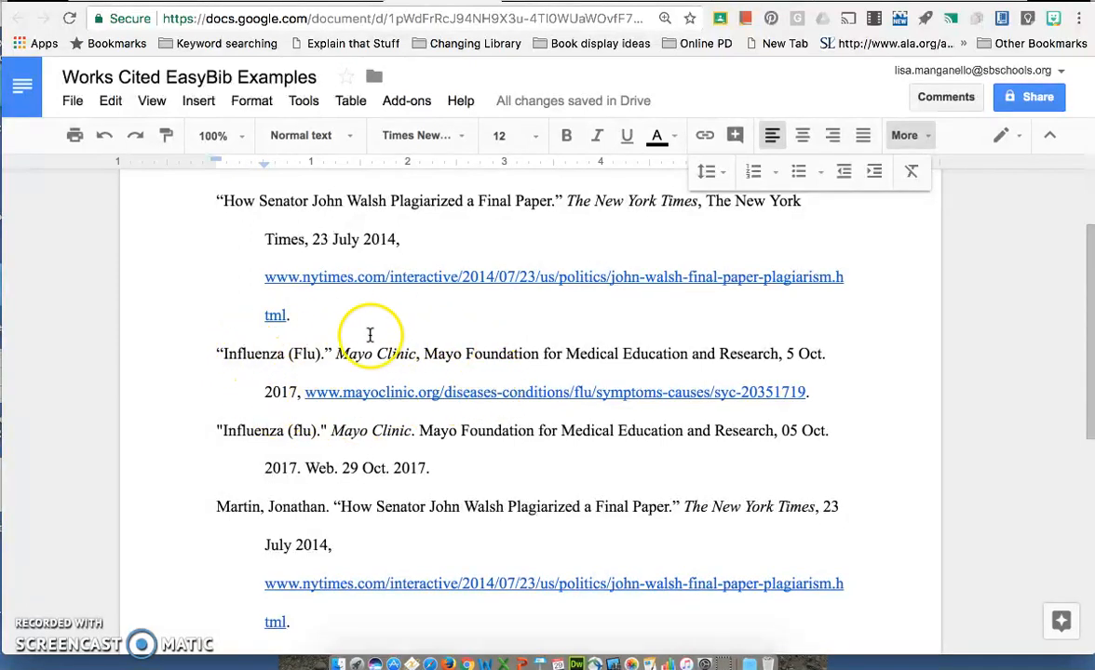
Step: Check the Mayo Clinic Influenza (flu) page for author and date, and compare them with its entries in the Works Cited document
click(651, 2)
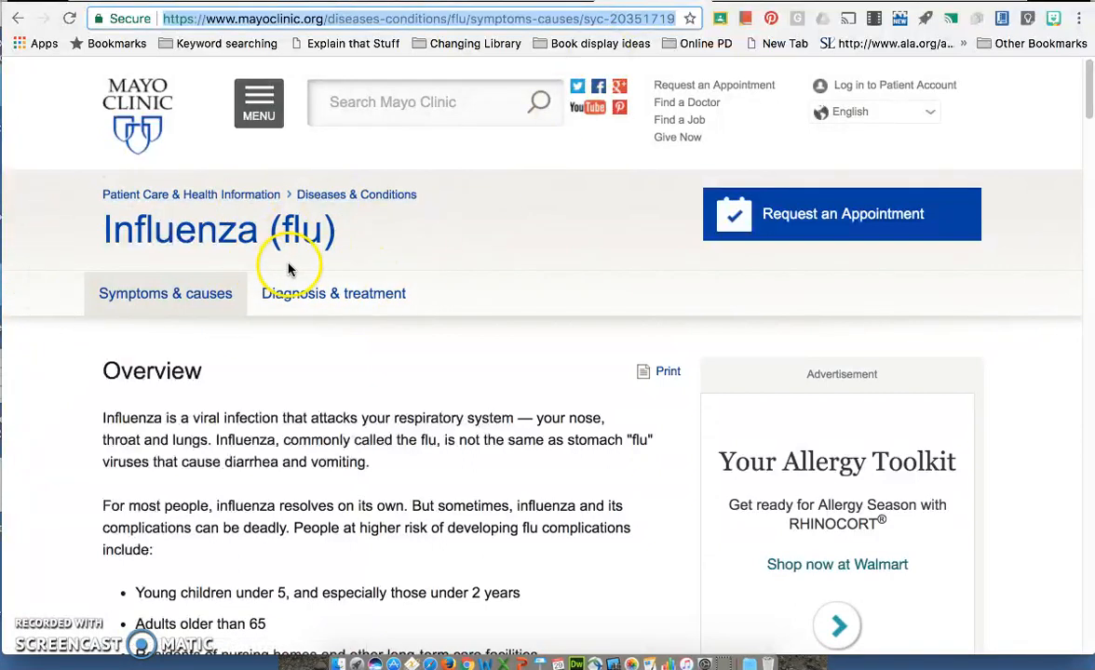
drag(1088, 112, 1088, 451)
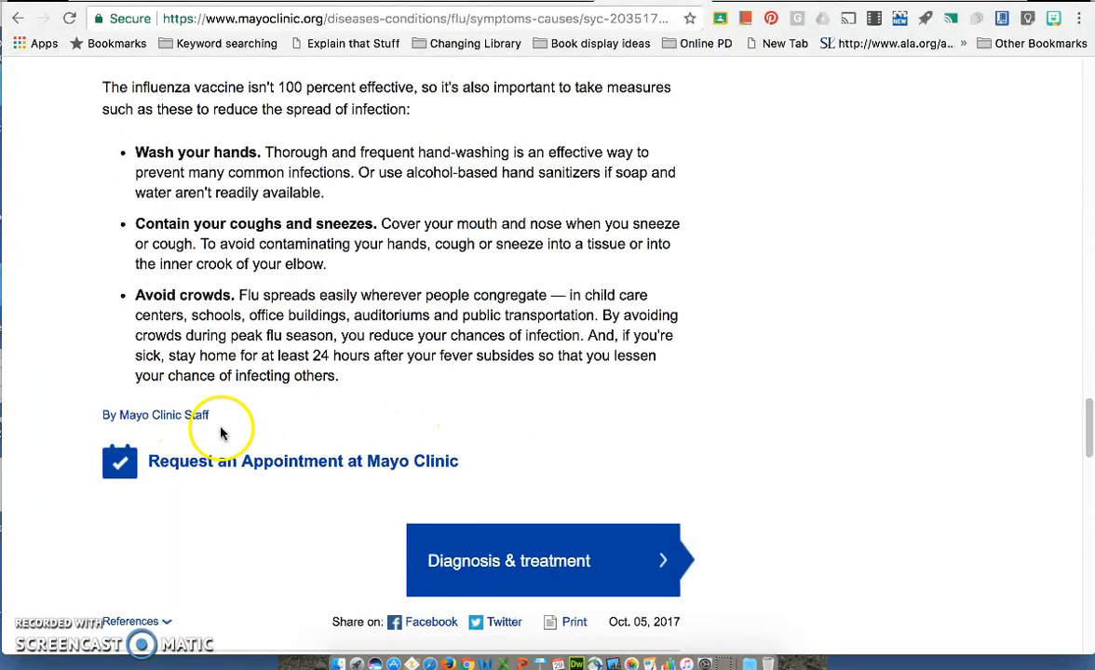
drag(1086, 428, 1024, 16)
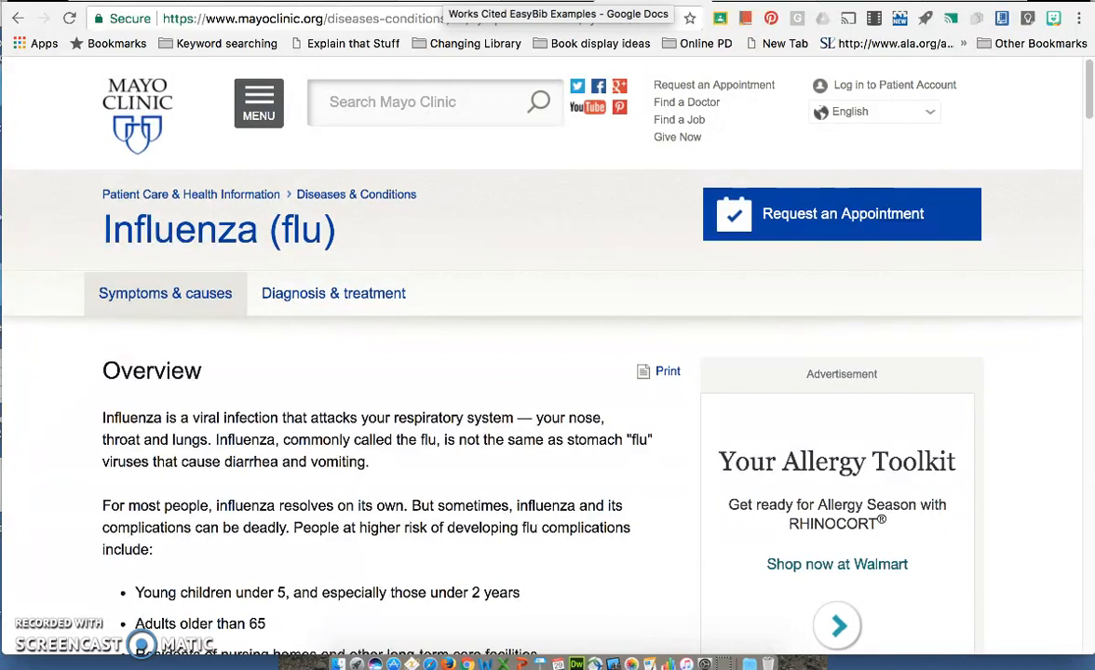
click(414, 2)
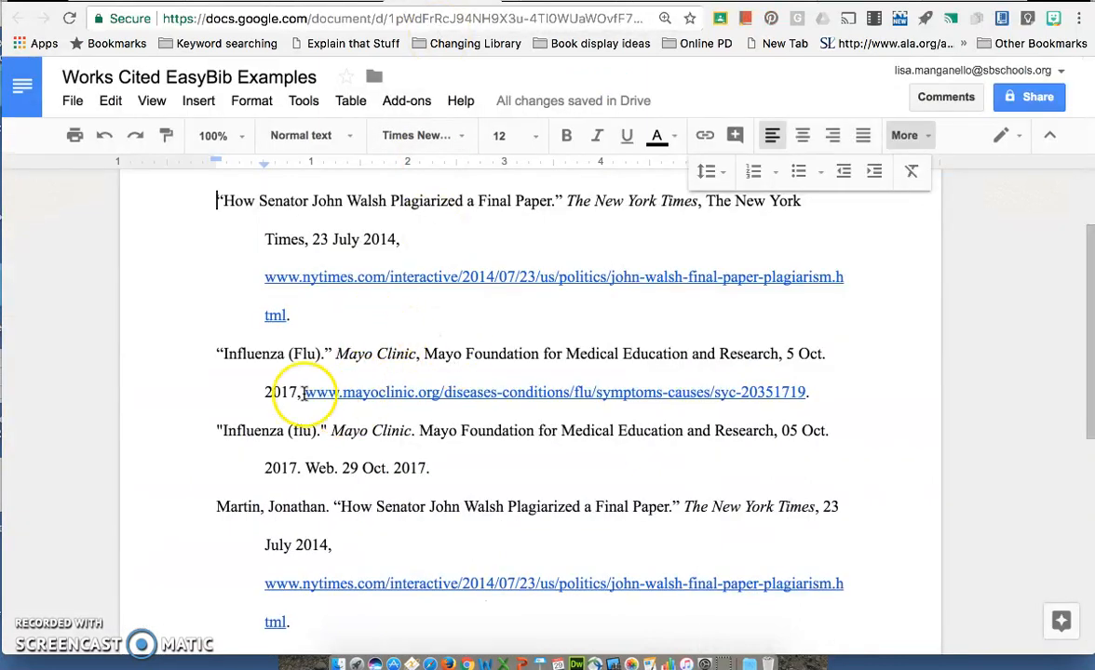
click(337, 354)
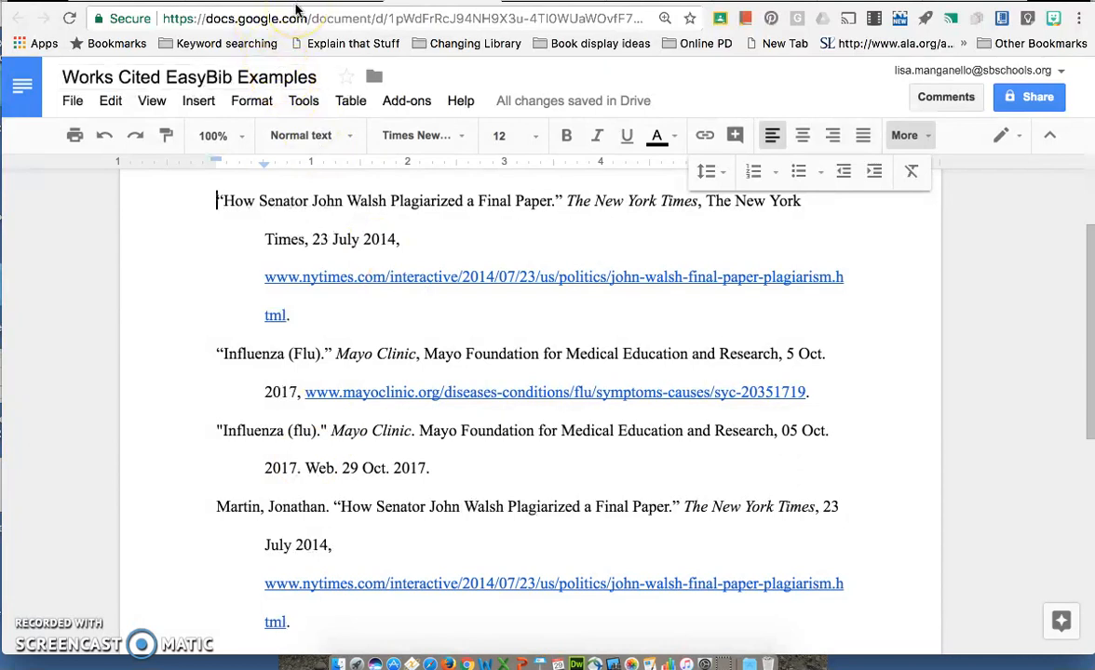
Step: Review the MLA 8 In-Text Guide, including its in-text citation guidelines, Works Cited page rules and sample entries
key(ctrl+Tab)
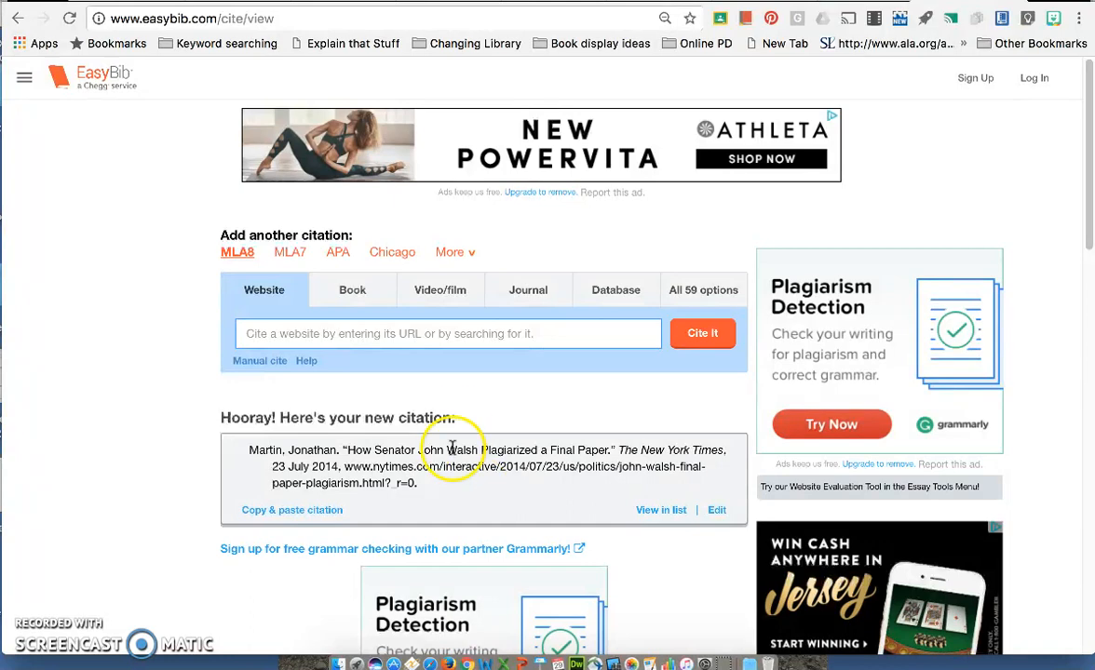
key(ctrl+Tab)
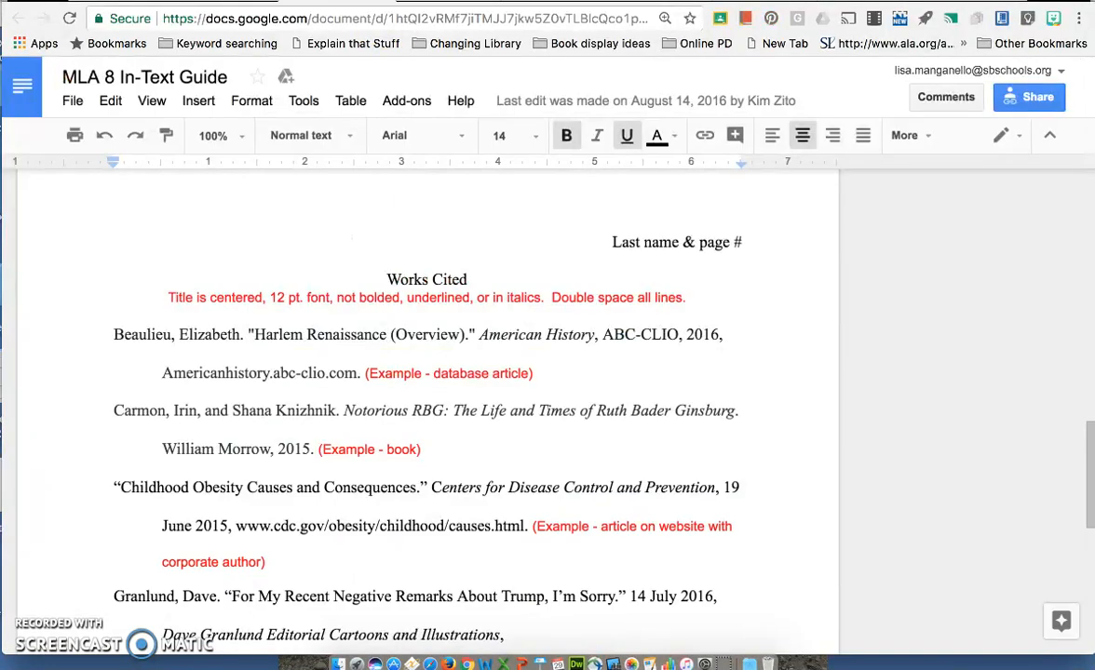
drag(1087, 447, 1083, 193)
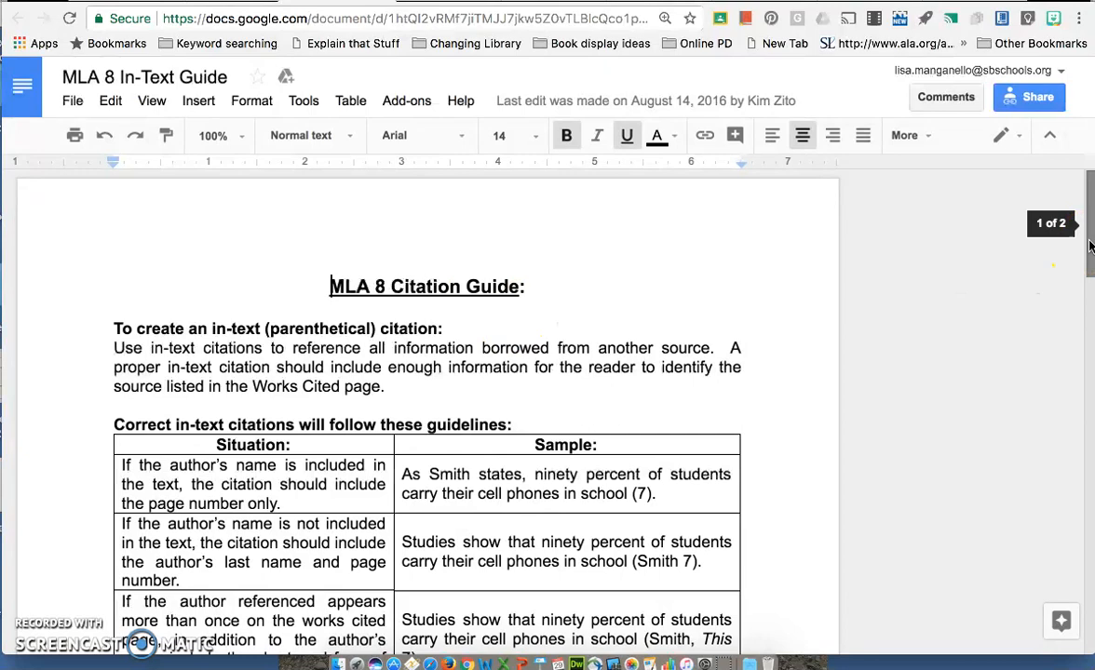
drag(1091, 245, 1091, 402)
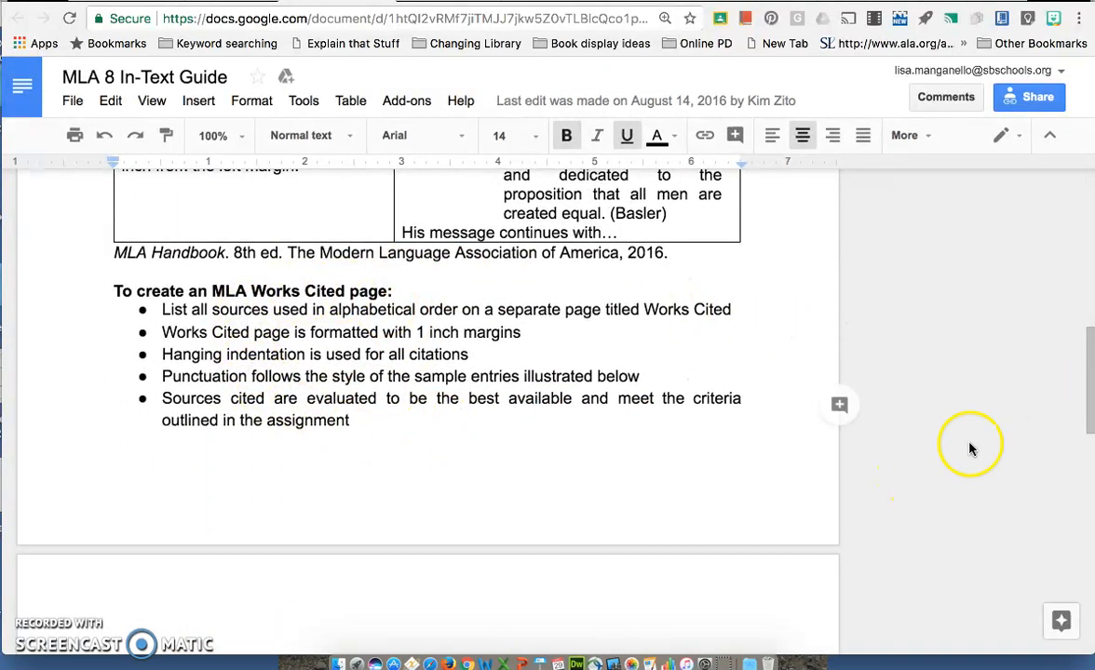
drag(1091, 410, 1091, 506)
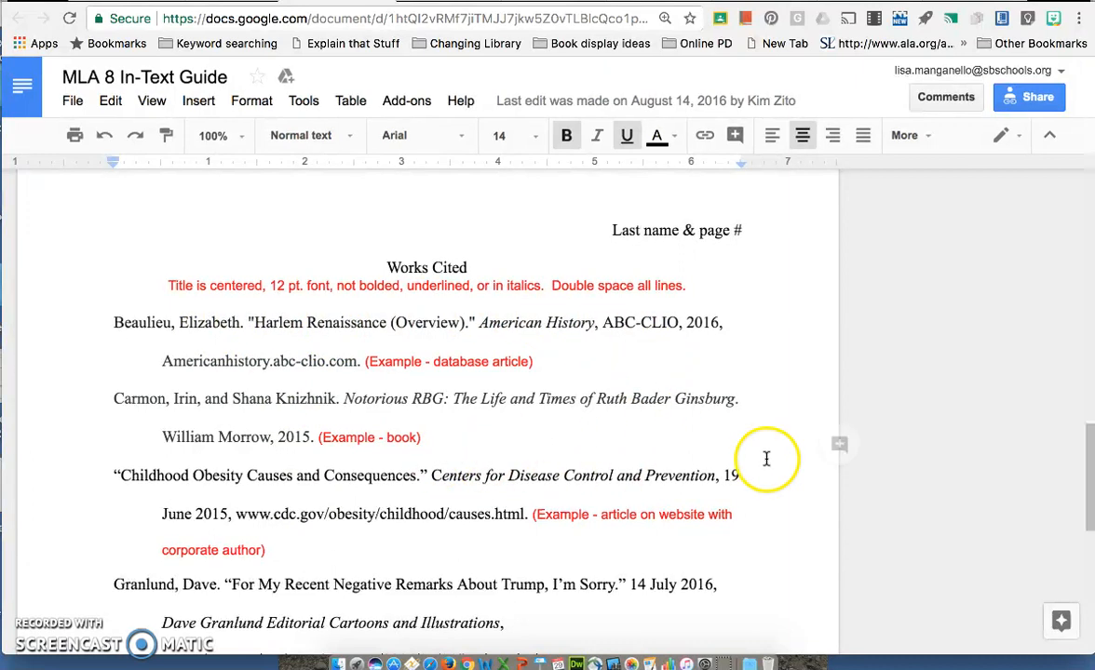
drag(1085, 458, 1057, 160)
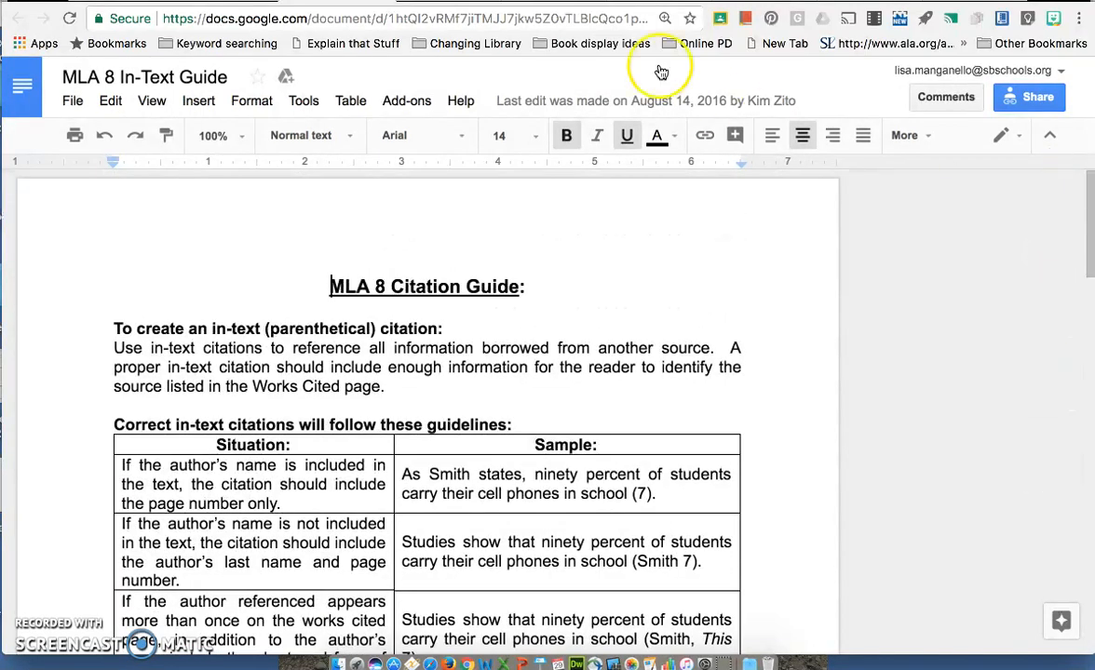